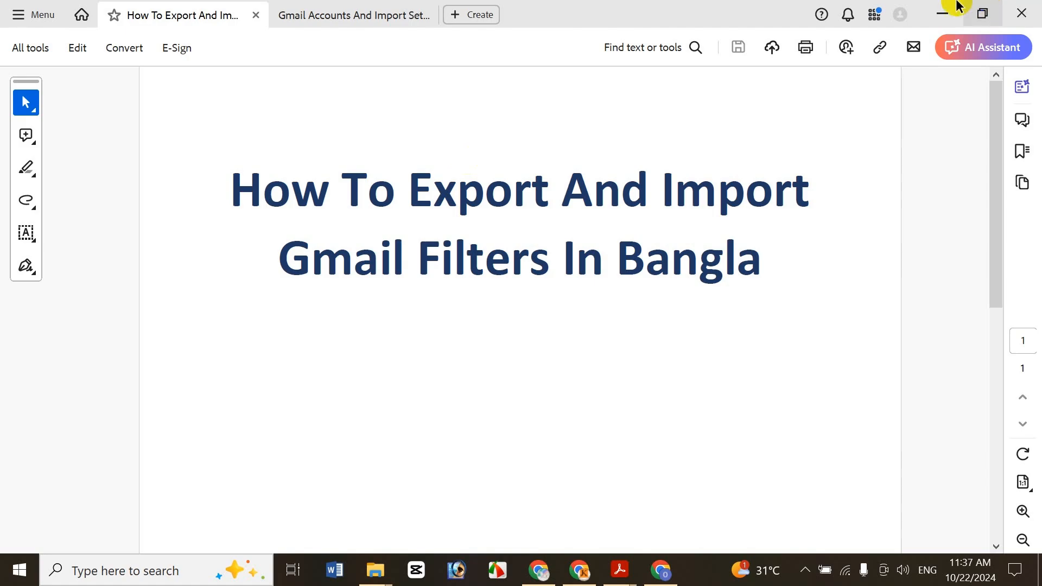
Switch to Chrome and open the Filters and Blocked Addresses settings of the Gmail account.
left_click(943, 12)
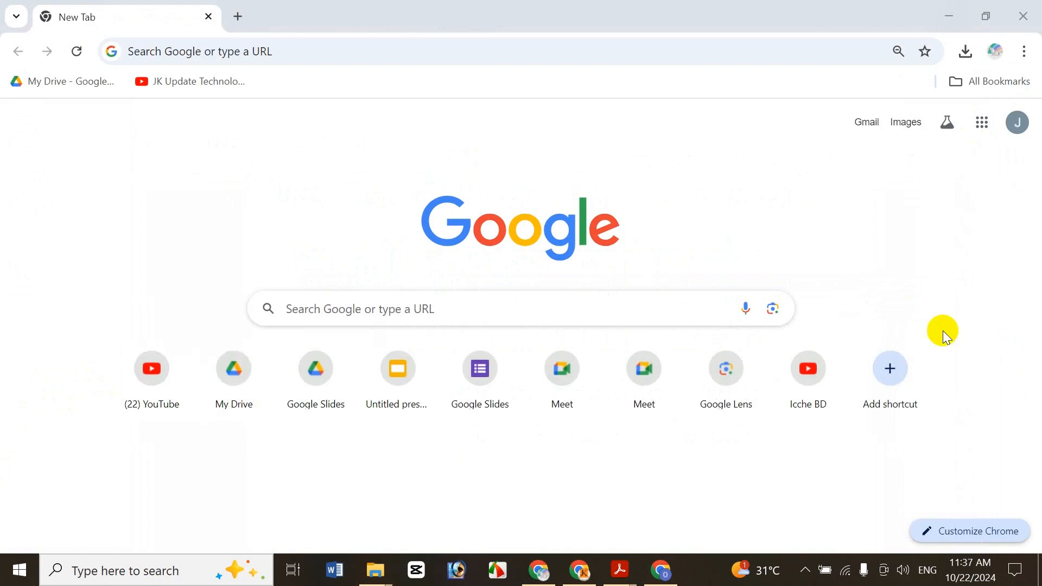
left_click(981, 122)
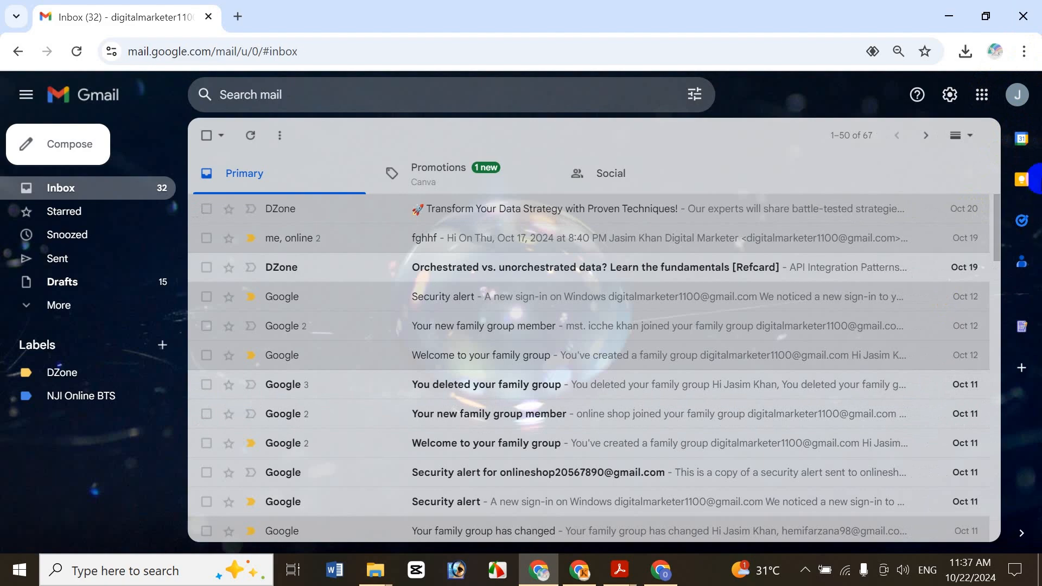
left_click(949, 94)
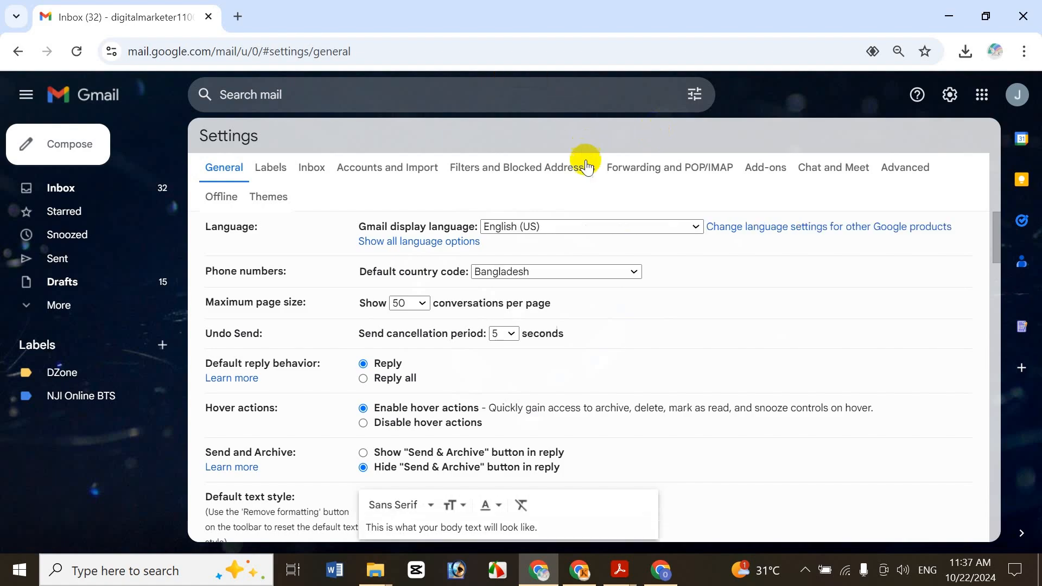
left_click(581, 164)
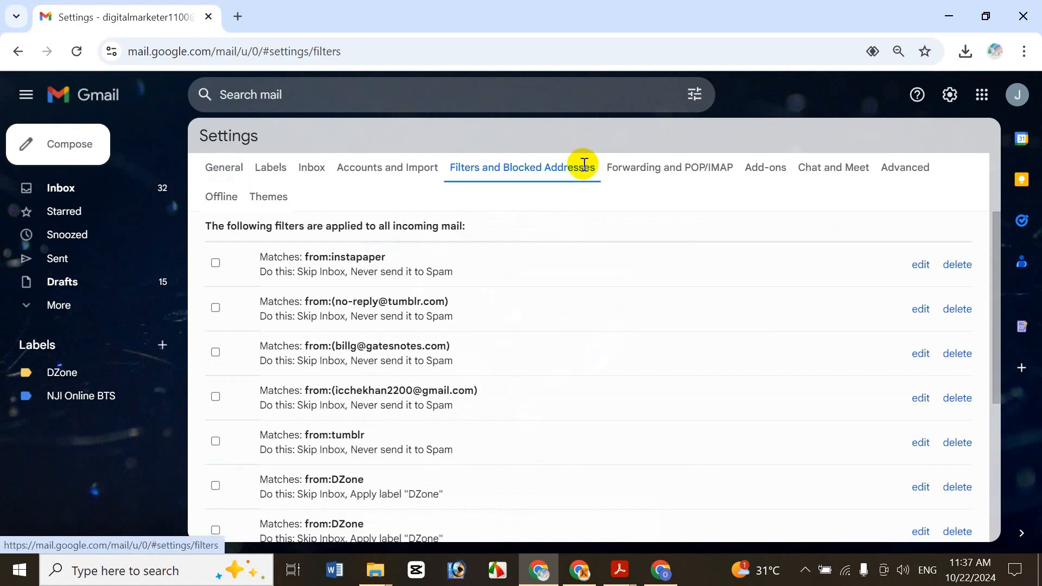
left_click_drag(993, 293, 985, 383)
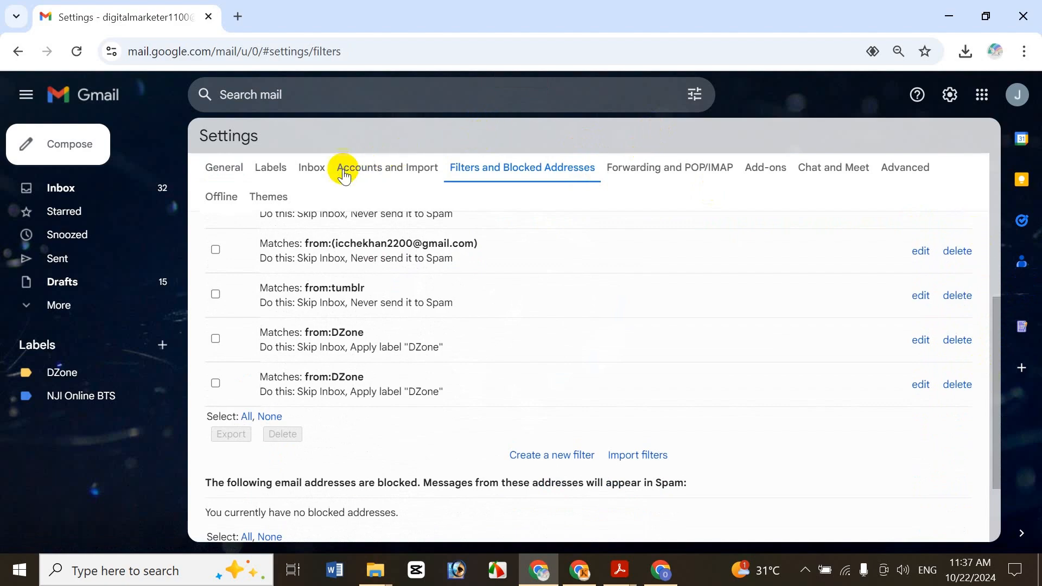
left_click(310, 170)
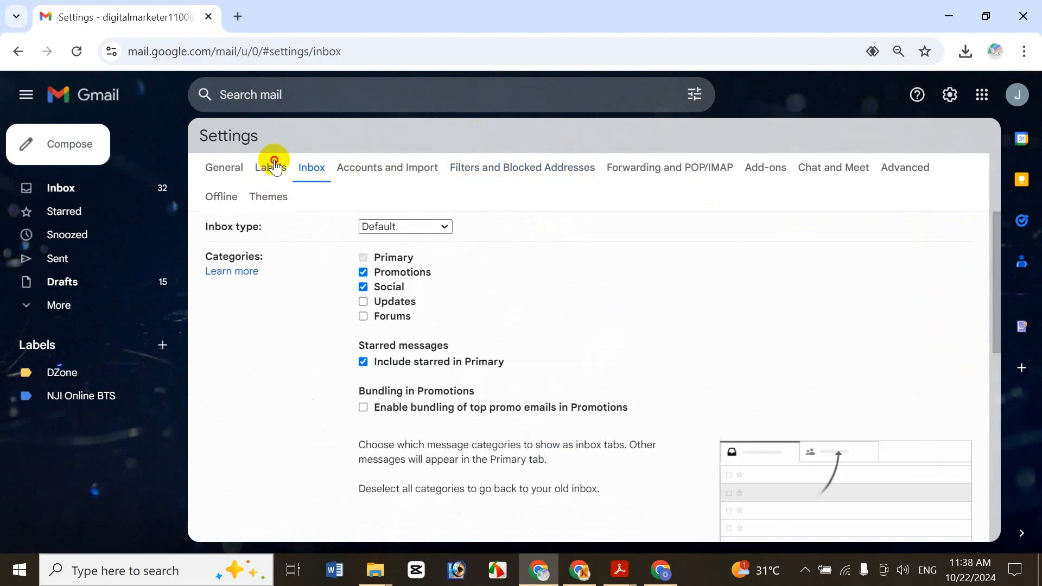
left_click(271, 168)
left_click(225, 172)
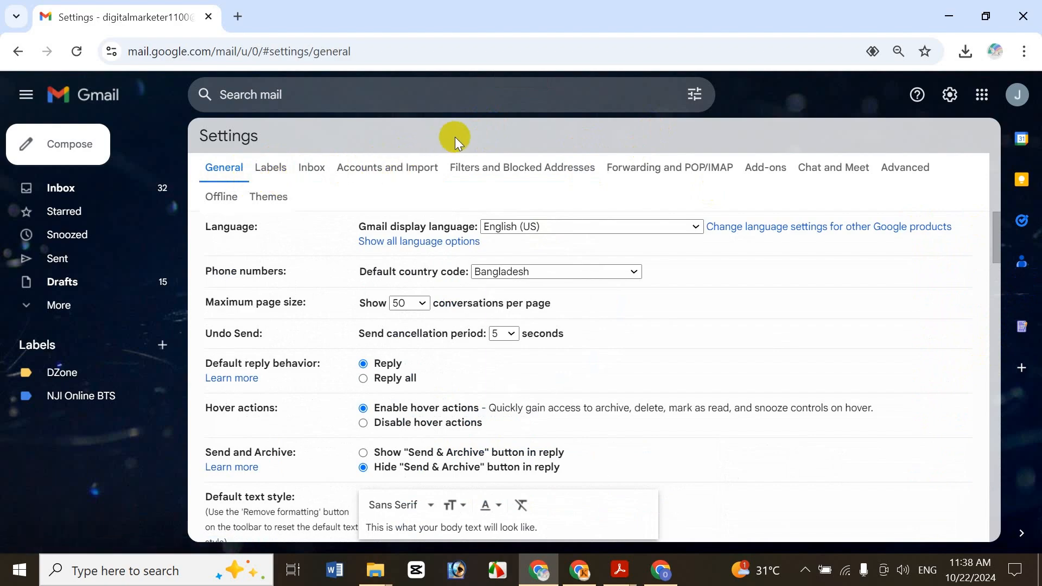
left_click(570, 169)
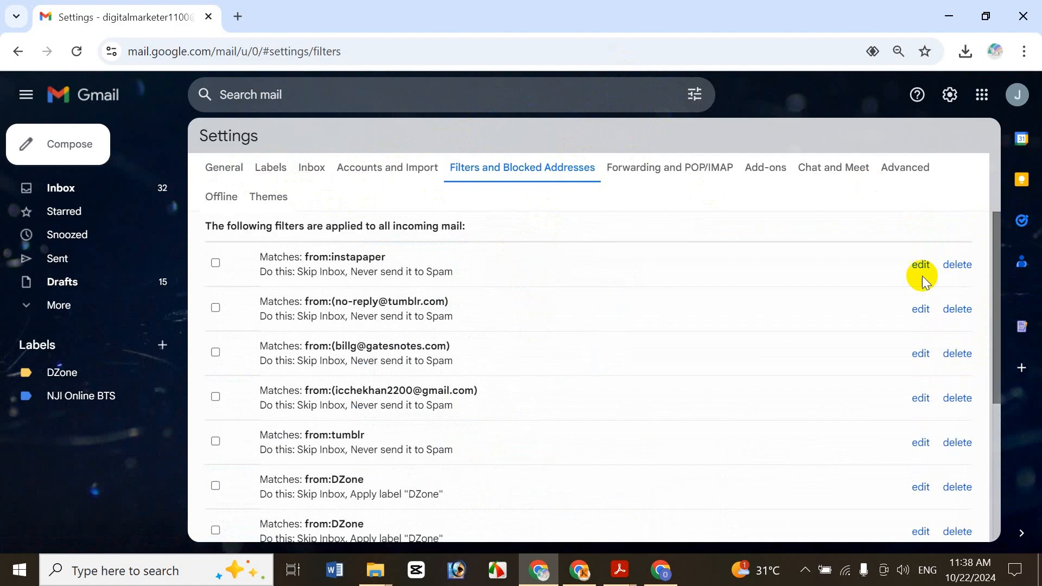
Select only the first three filters in the list: Instapaper, Tumblr no-reply and Gates Notes.
left_click_drag(996, 259, 996, 259)
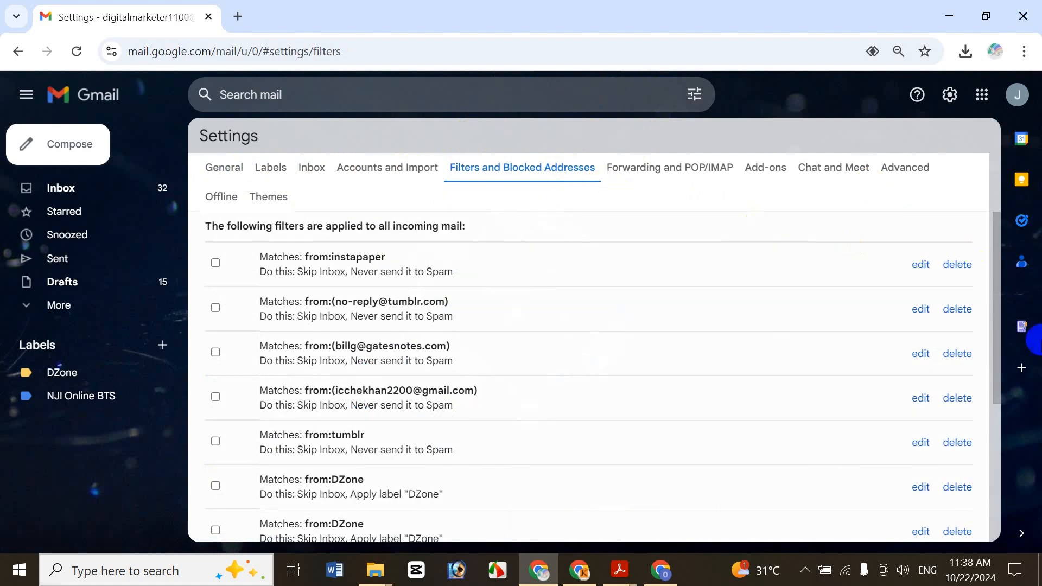
scroll(975, 481, "down", 2)
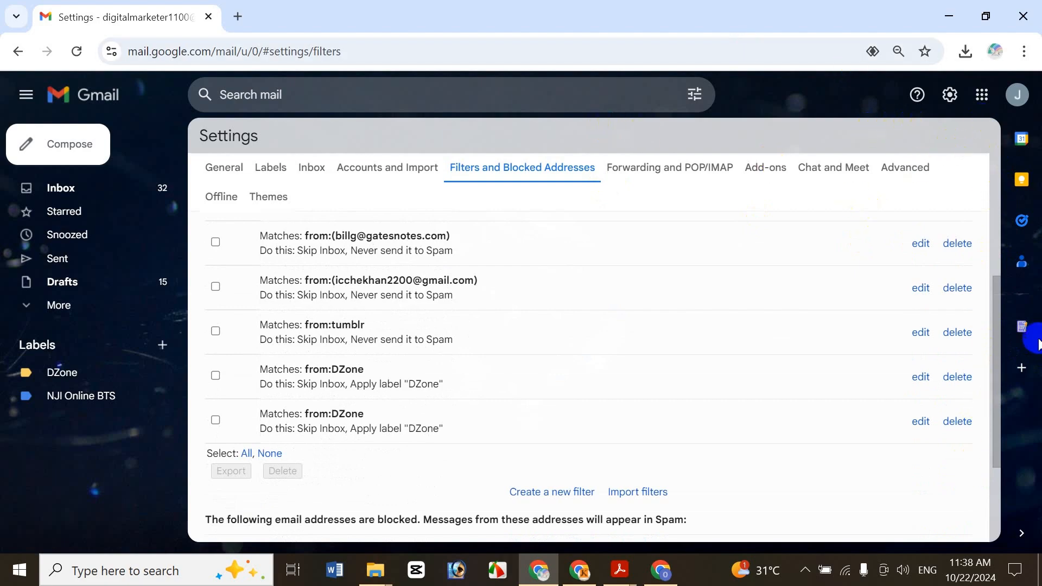
left_click_drag(998, 323, 1001, 259)
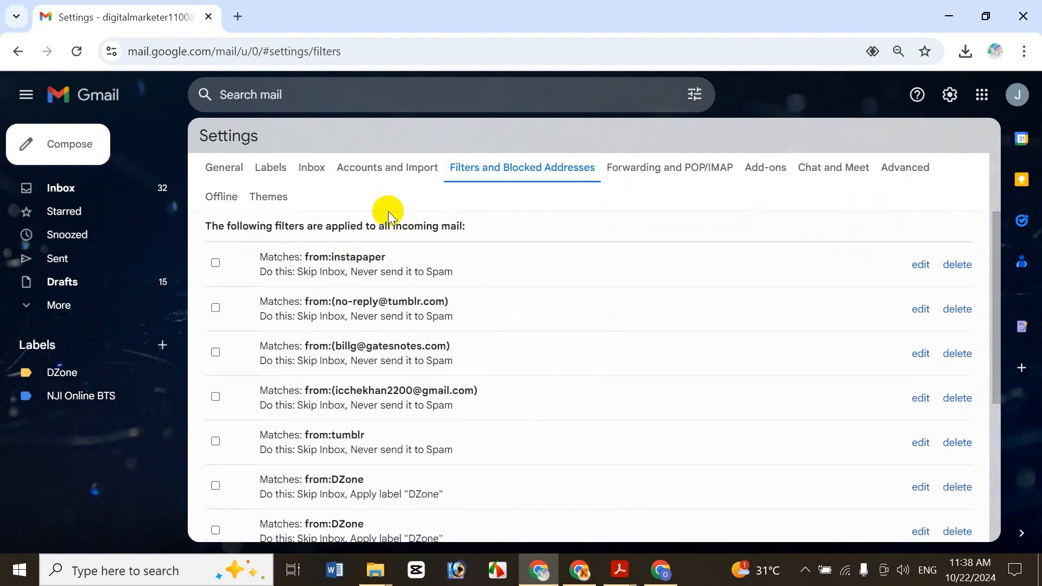
scroll(997, 325, "down", 4)
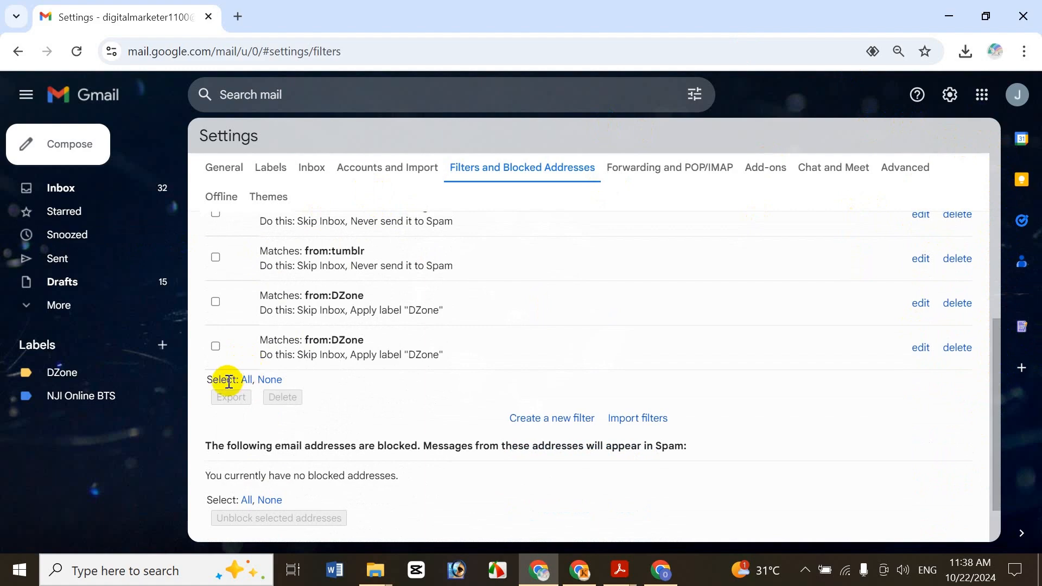
double_click(246, 381)
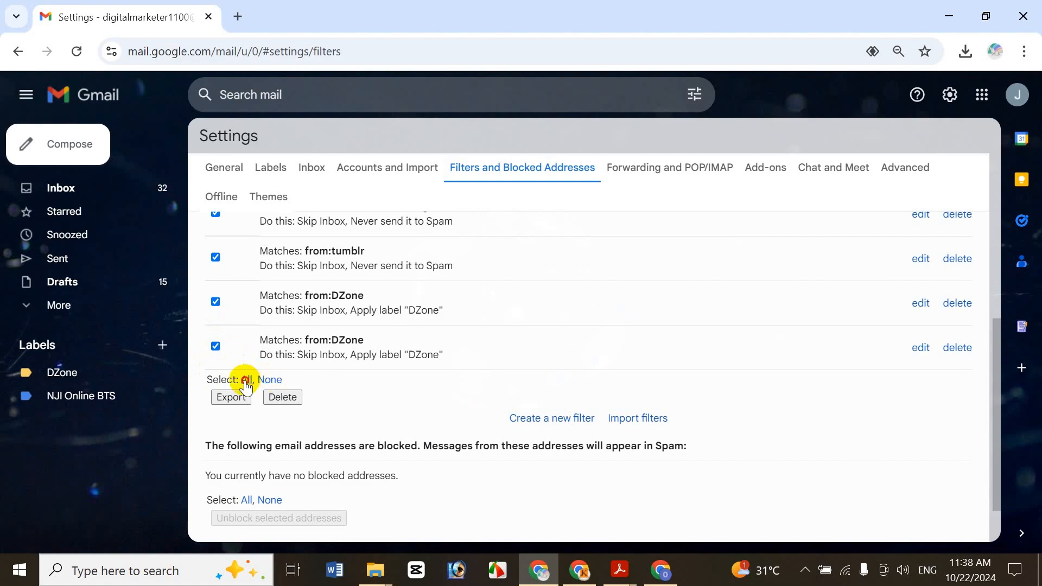
left_click(215, 302)
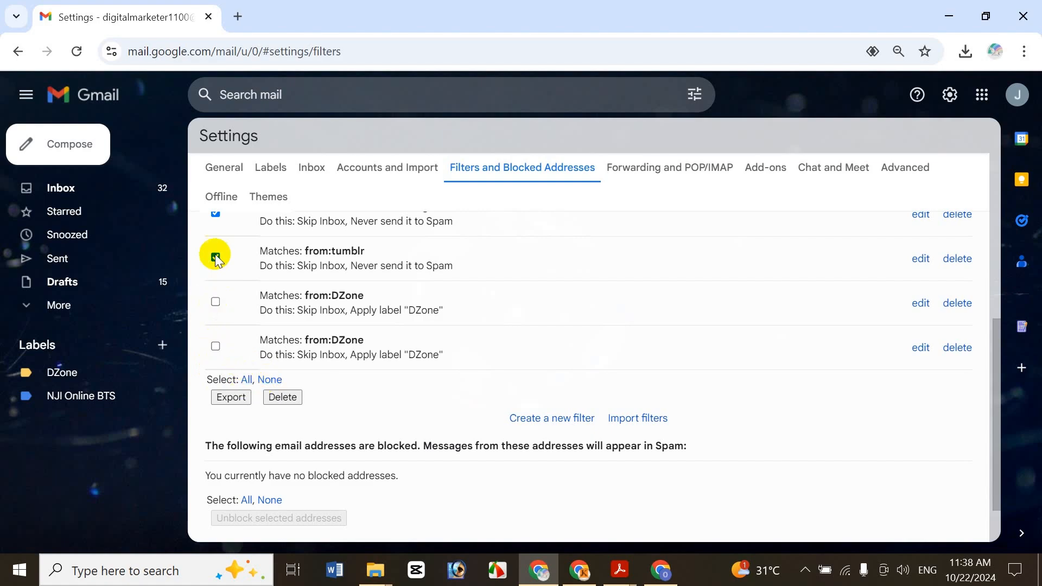
left_click(215, 257)
left_click_drag(1000, 411, 1001, 227)
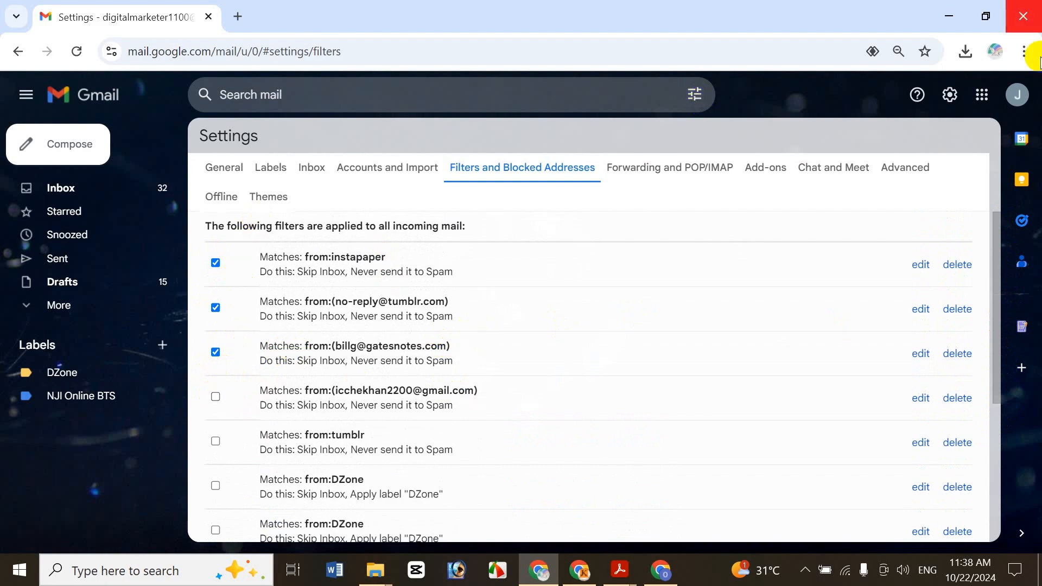
Export the selected filters and check for mailFilters.xml in the browser's recent downloads.
left_click_drag(994, 238, 987, 352)
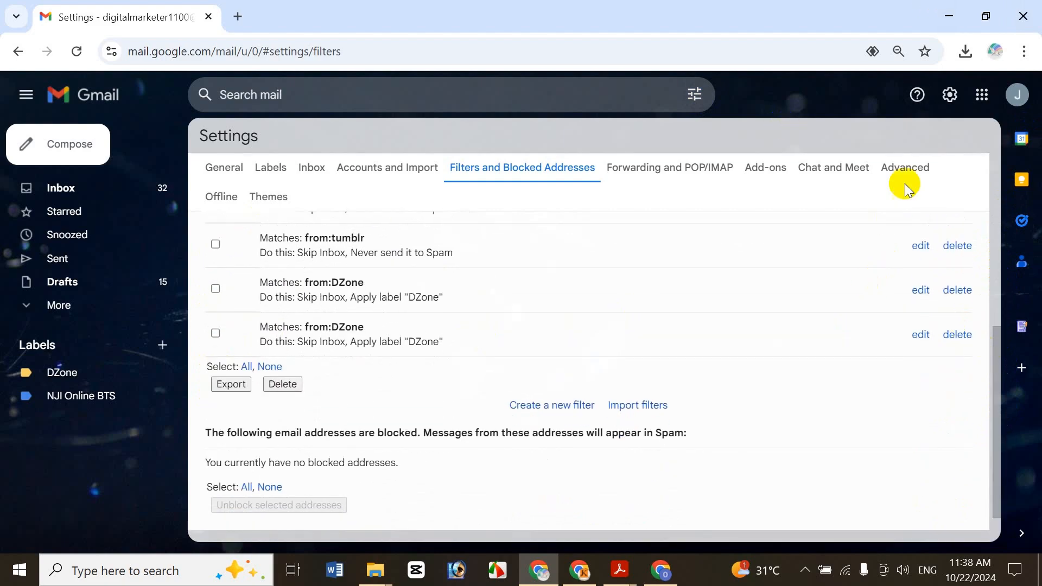
left_click(217, 386)
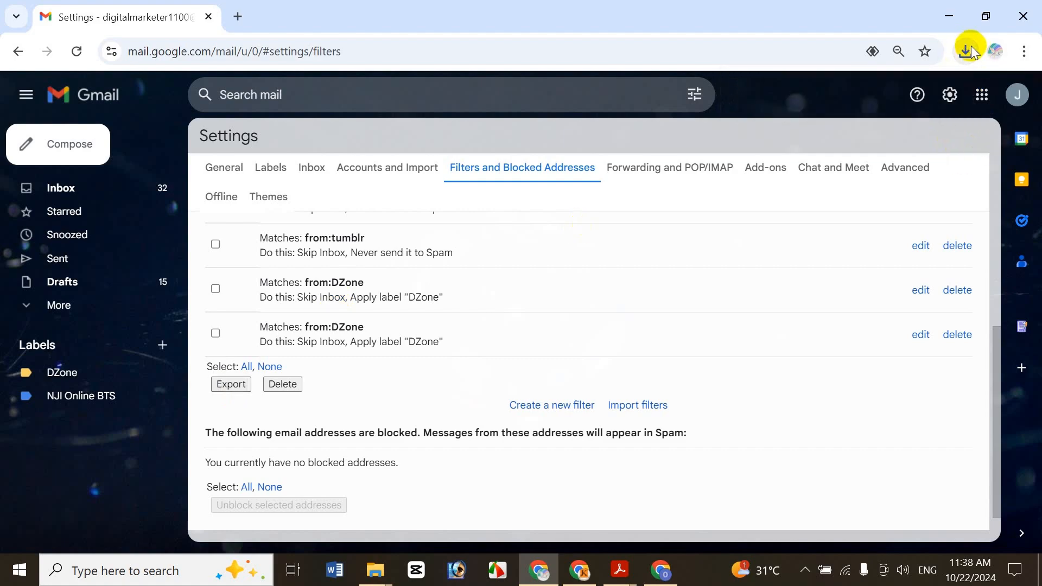
left_click(968, 50)
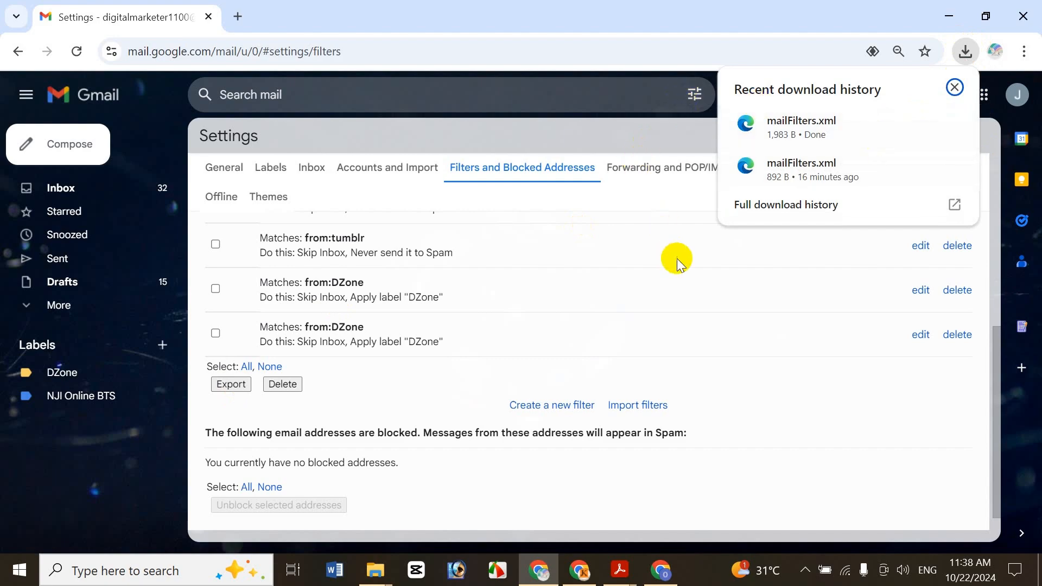
left_click(751, 389)
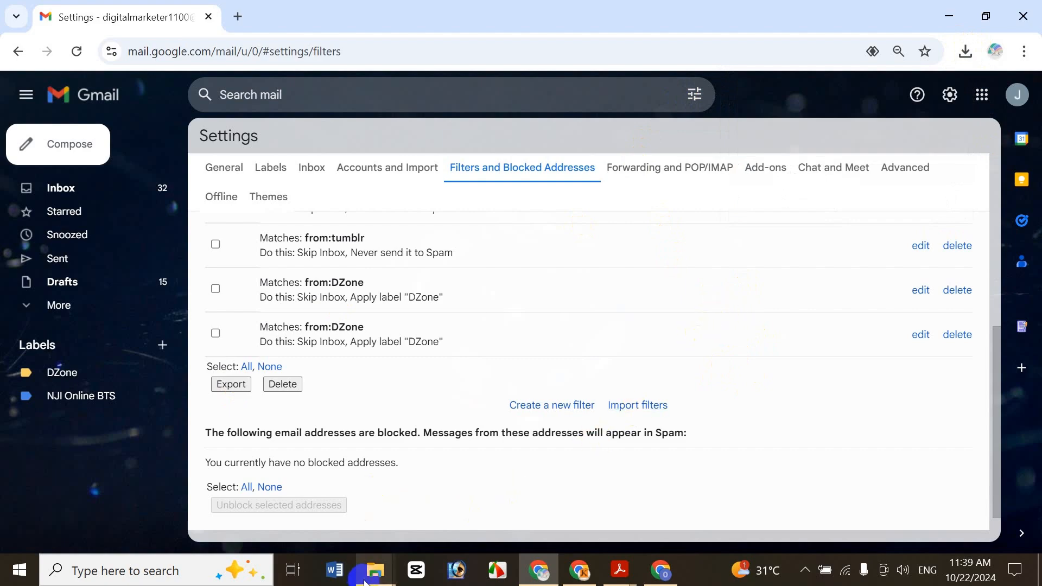
Check the Downloads folder in File Explorer for the exported mailFilters file, then return to the Gmail filter list.
mouse_move(365, 582)
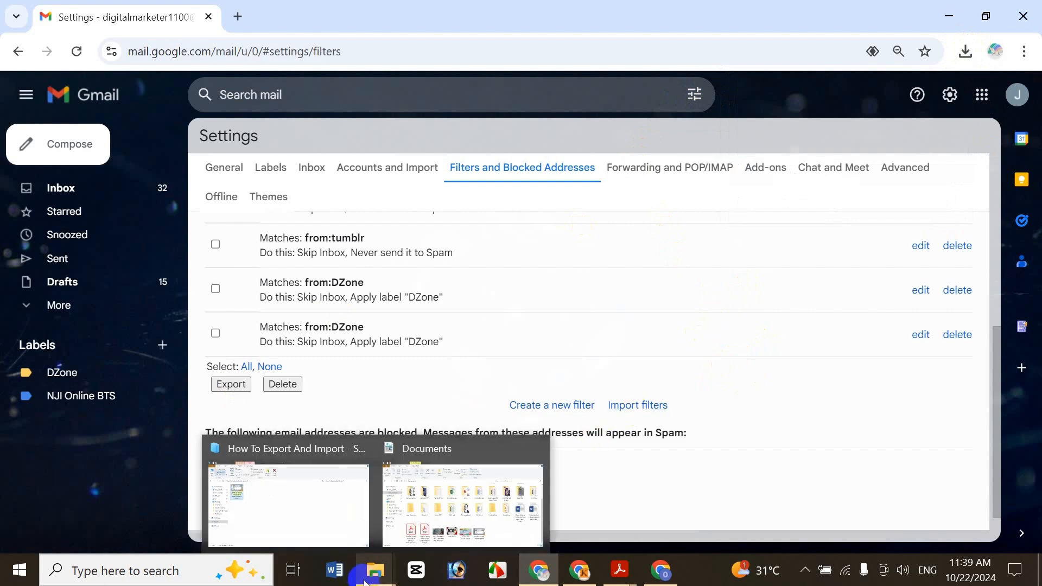
middle_click(364, 582)
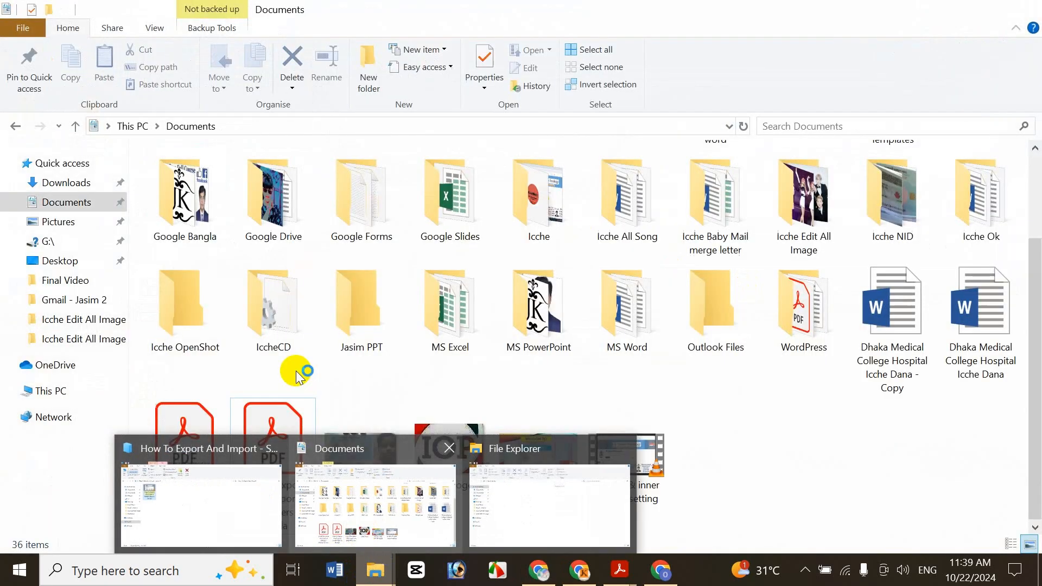
left_click(73, 183)
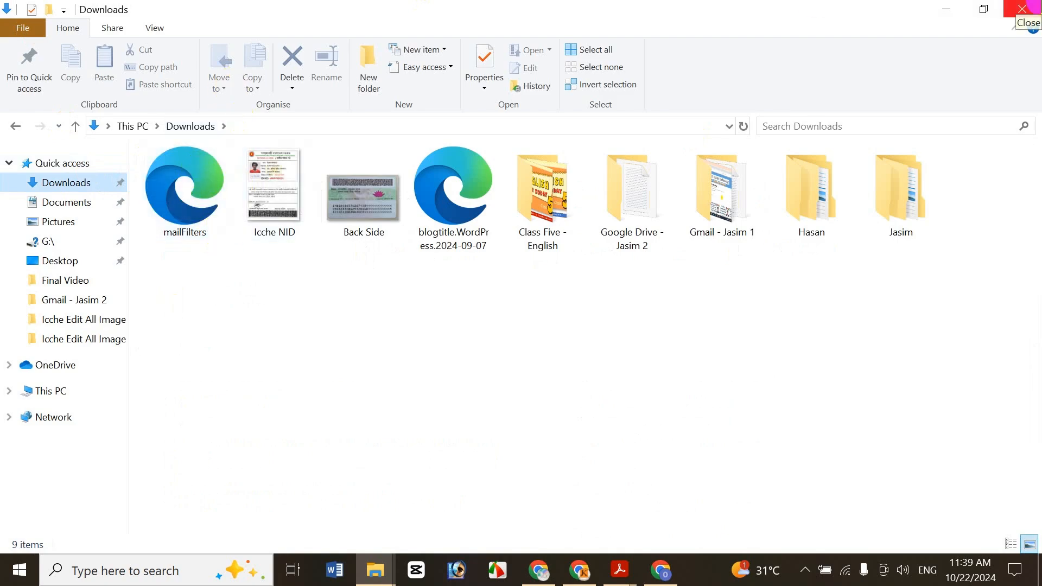
left_click(1028, 8)
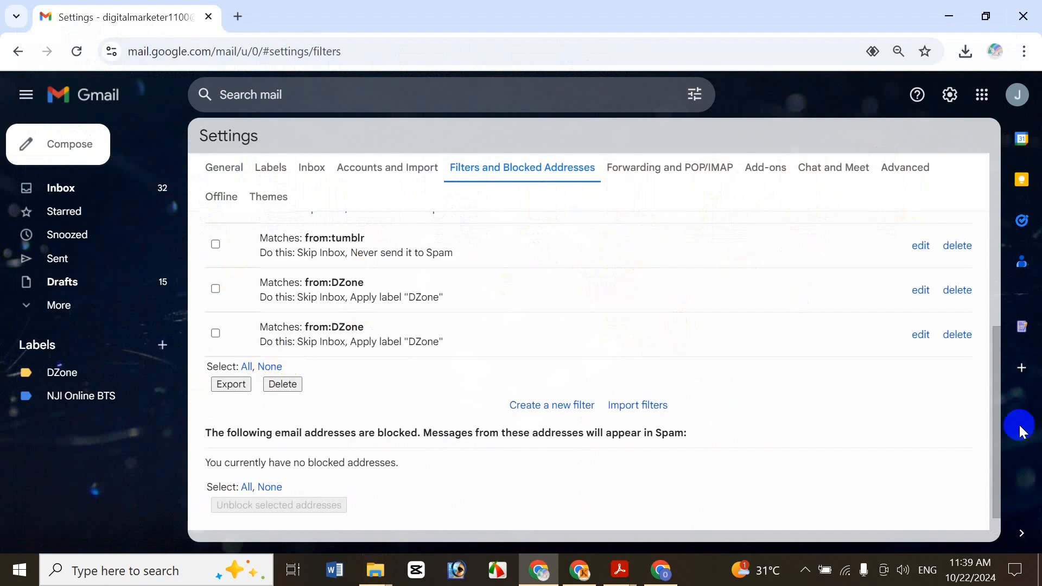
left_click_drag(995, 382, 992, 258)
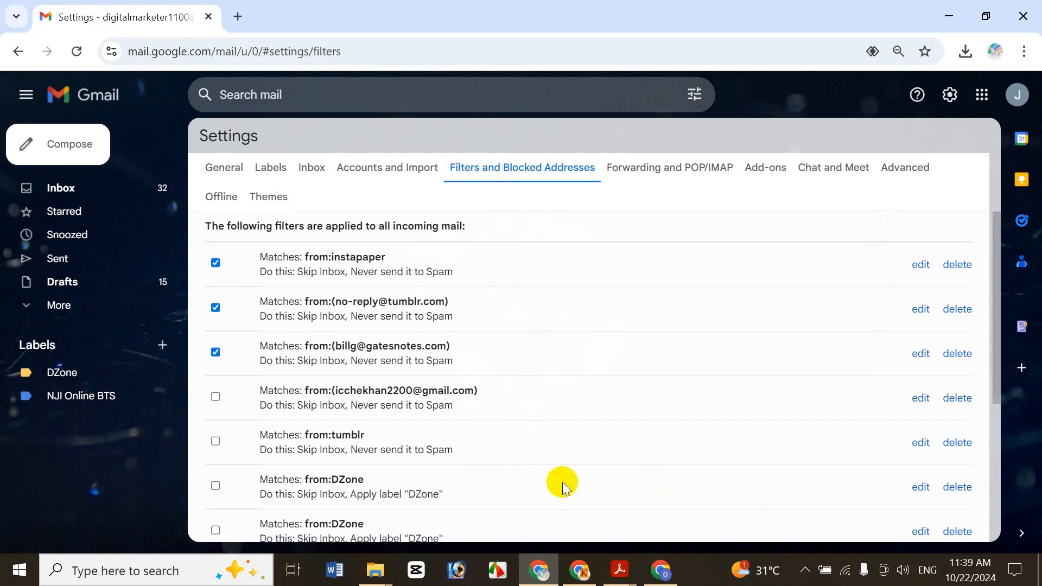
Switch to the second Chrome profile and open its Gmail account's Filters and Blocked Addresses settings.
left_click(672, 564)
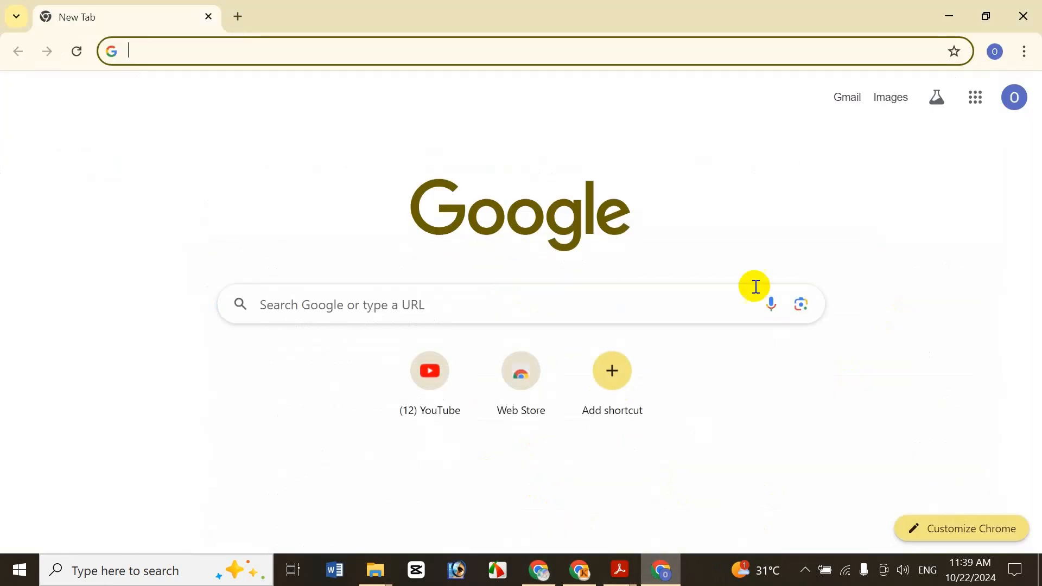
left_click(844, 95)
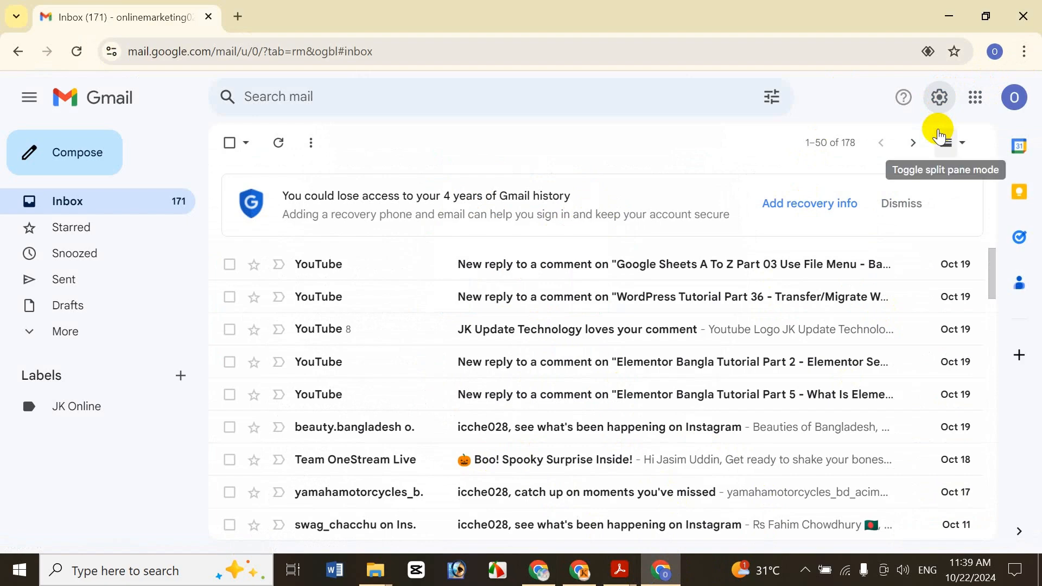
left_click(939, 98)
left_click(939, 100)
left_click(939, 100)
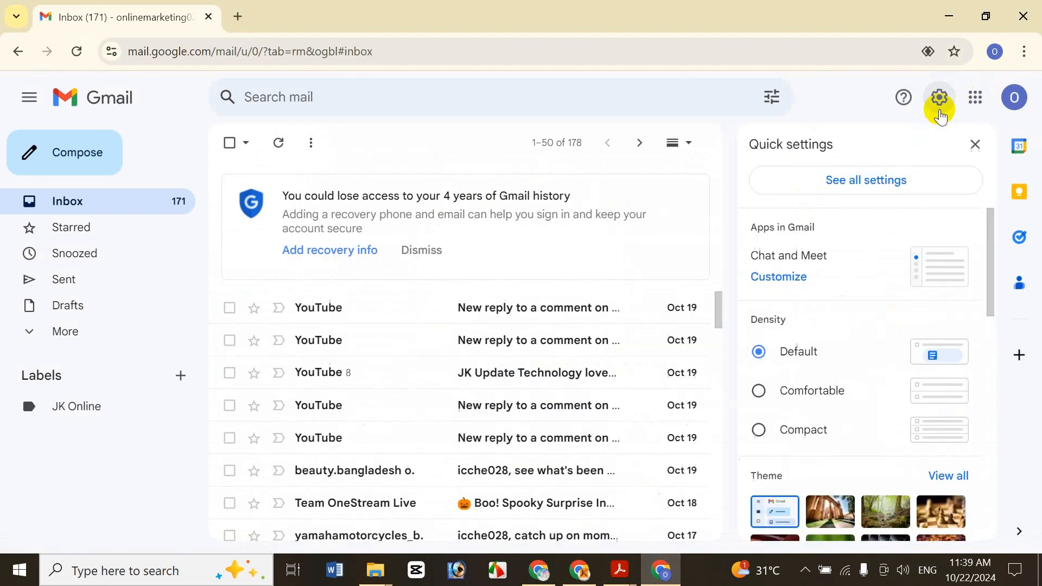
left_click(920, 175)
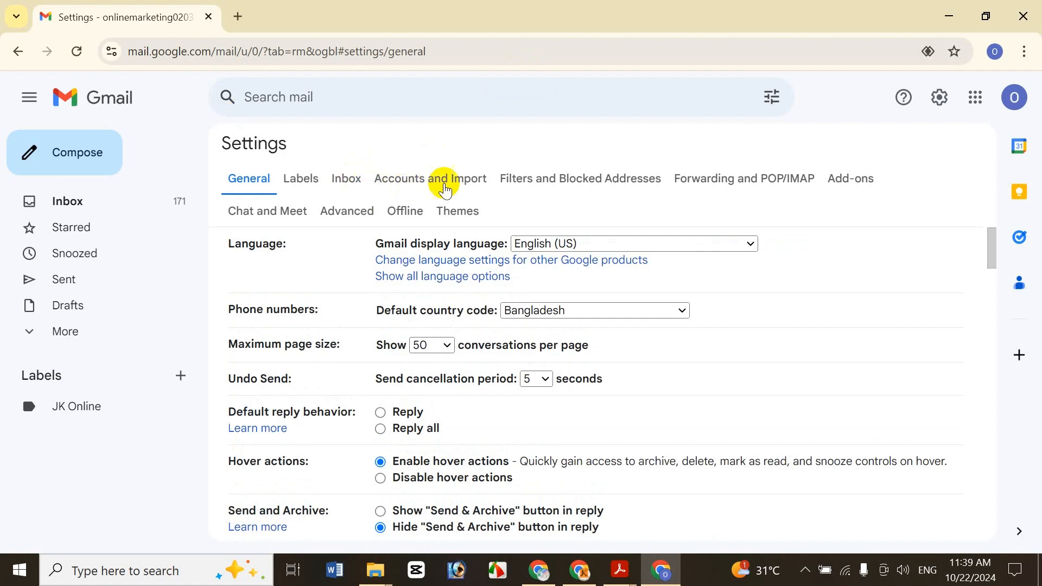
left_click(590, 180)
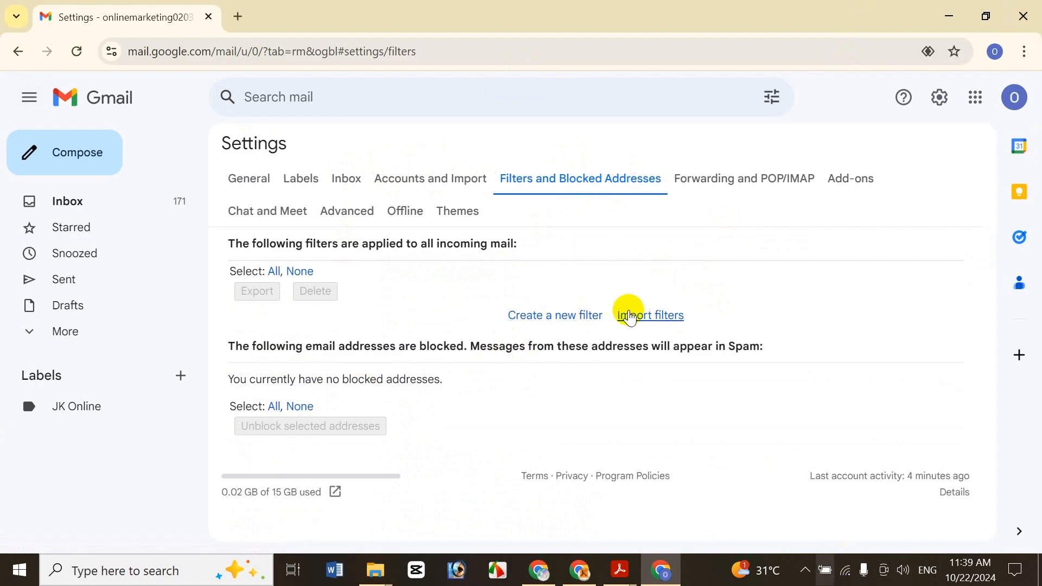
Load mailFilters.xml from the Downloads folder for import so its filters can be reviewed.
left_click(629, 316)
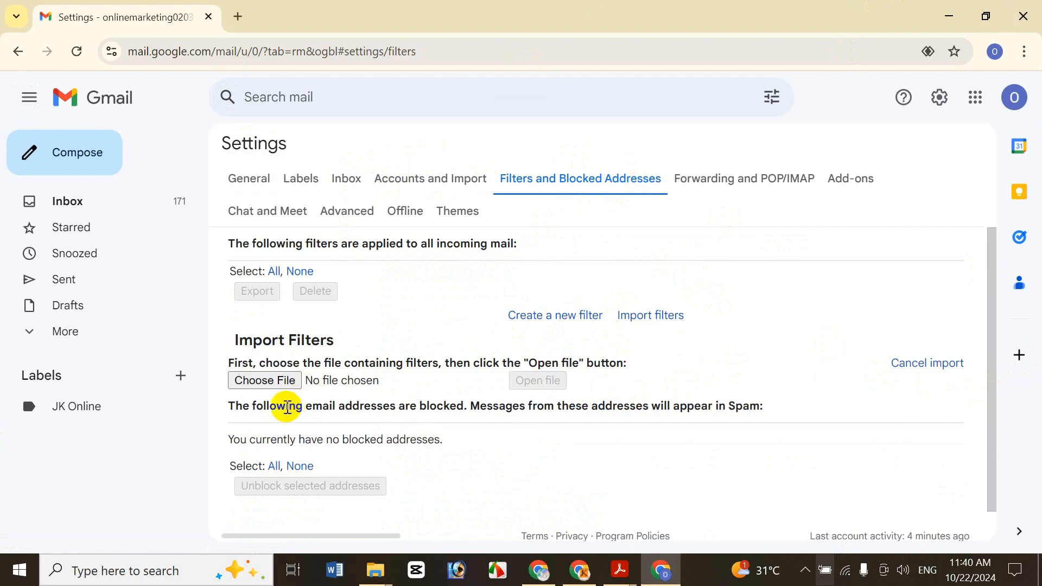
left_click(273, 382)
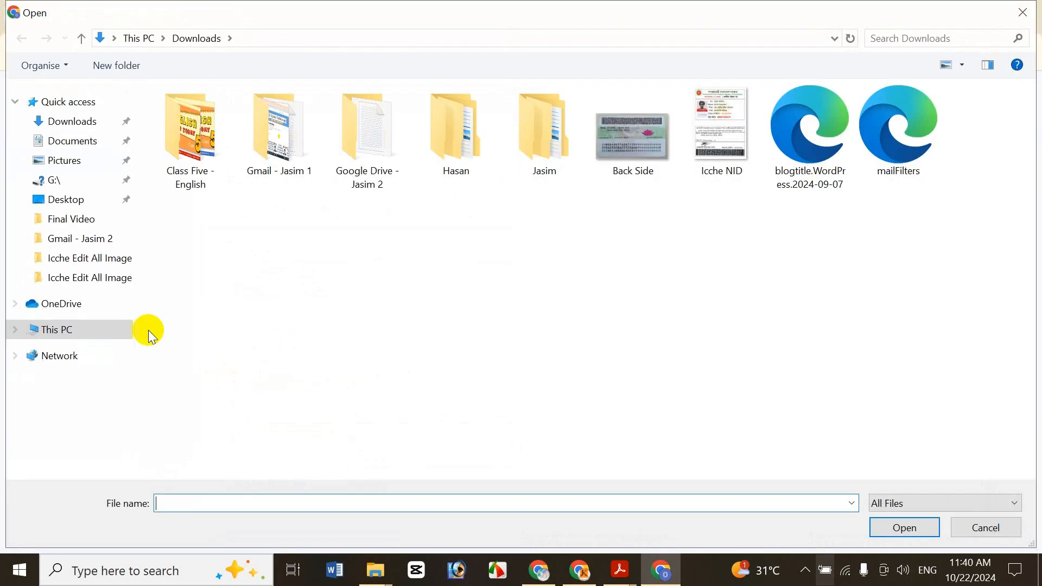
left_click(880, 139)
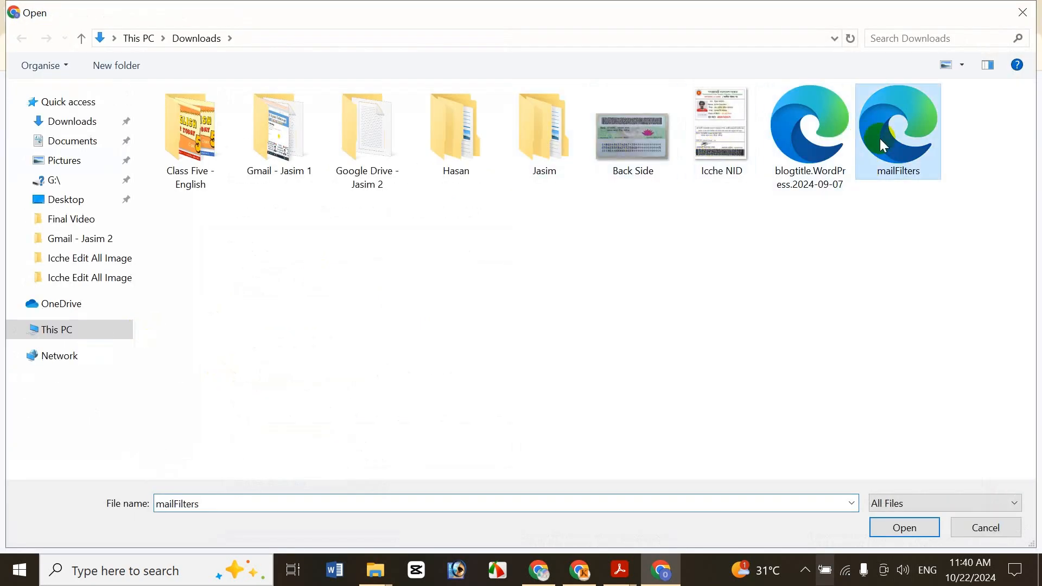
left_click(921, 526)
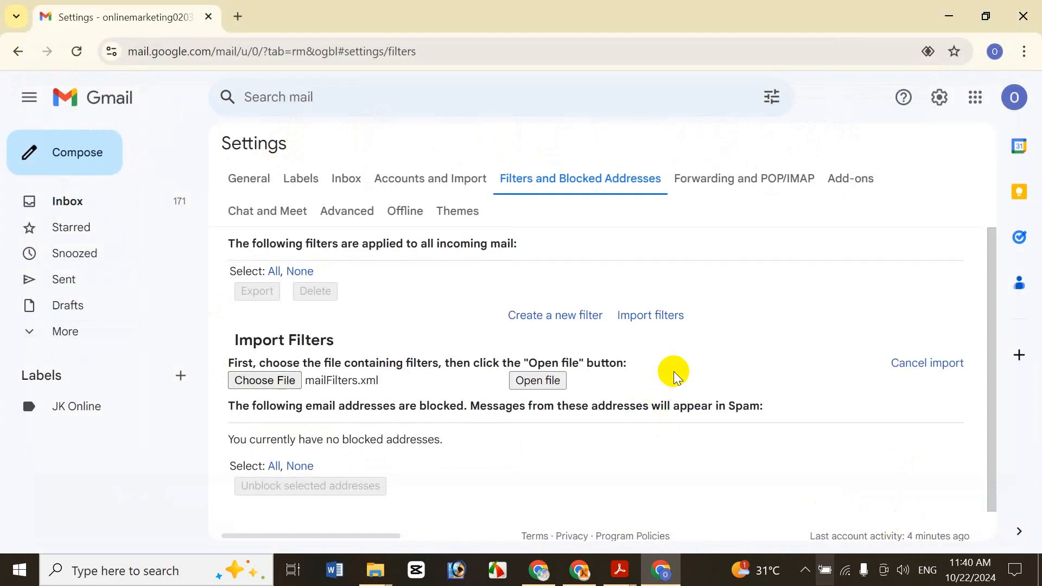
left_click(540, 382)
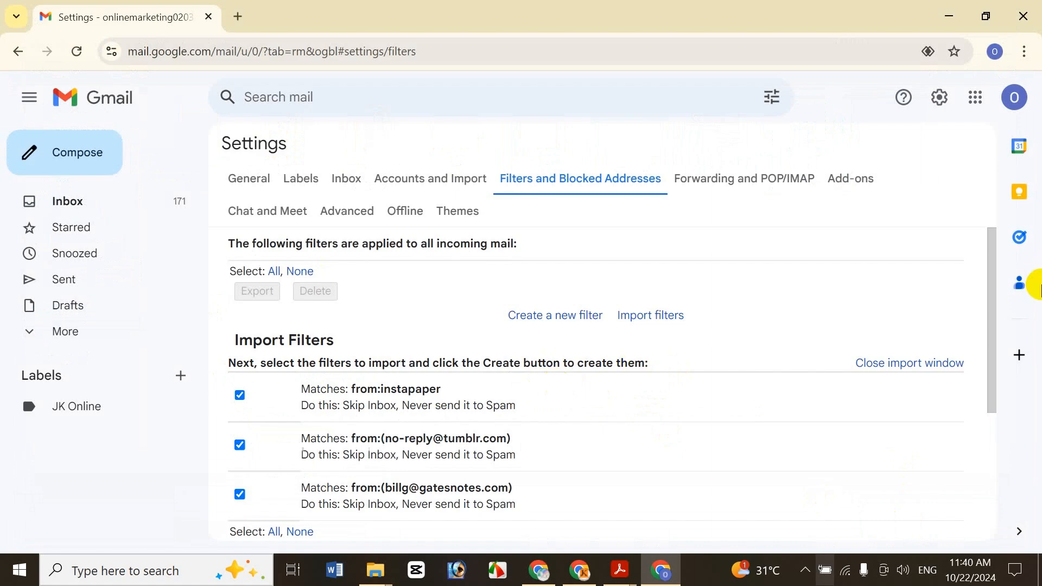
left_click_drag(987, 309, 969, 401)
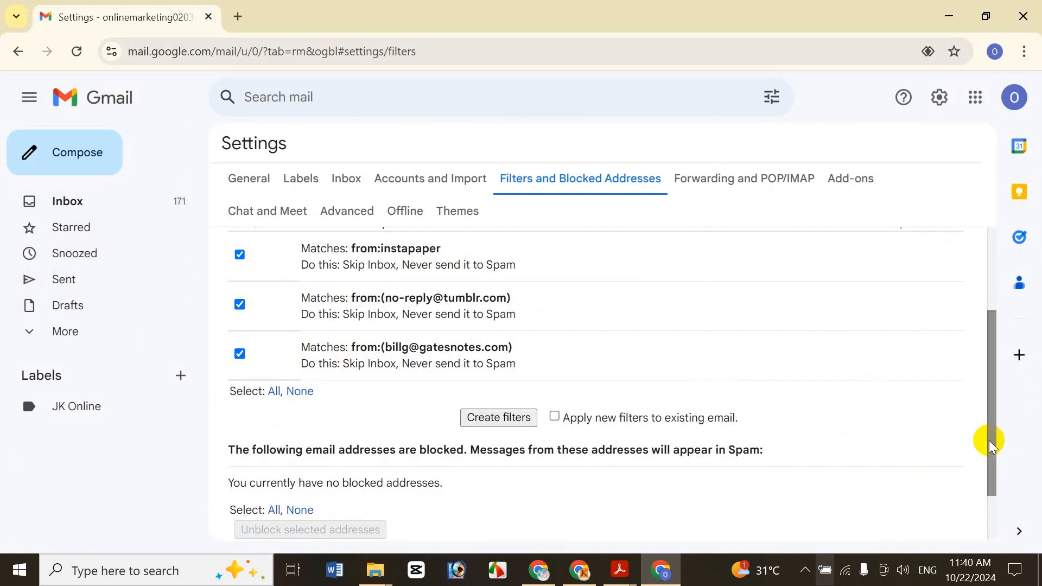
Create the three selected filters from the imported file, with the new filters also applied to existing email.
scroll(988, 437, "up", 1)
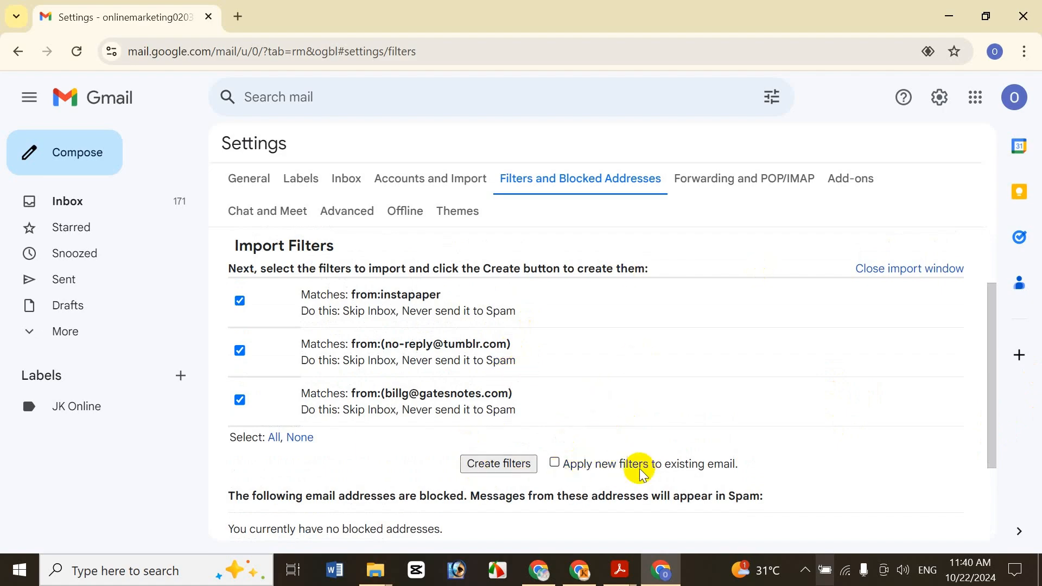
left_click(559, 464)
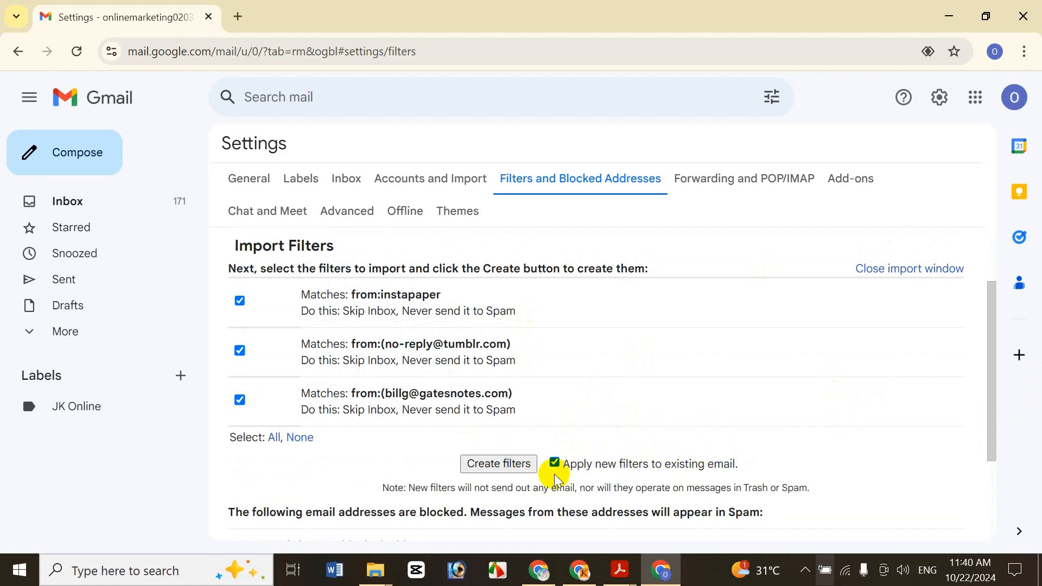
left_click(506, 465)
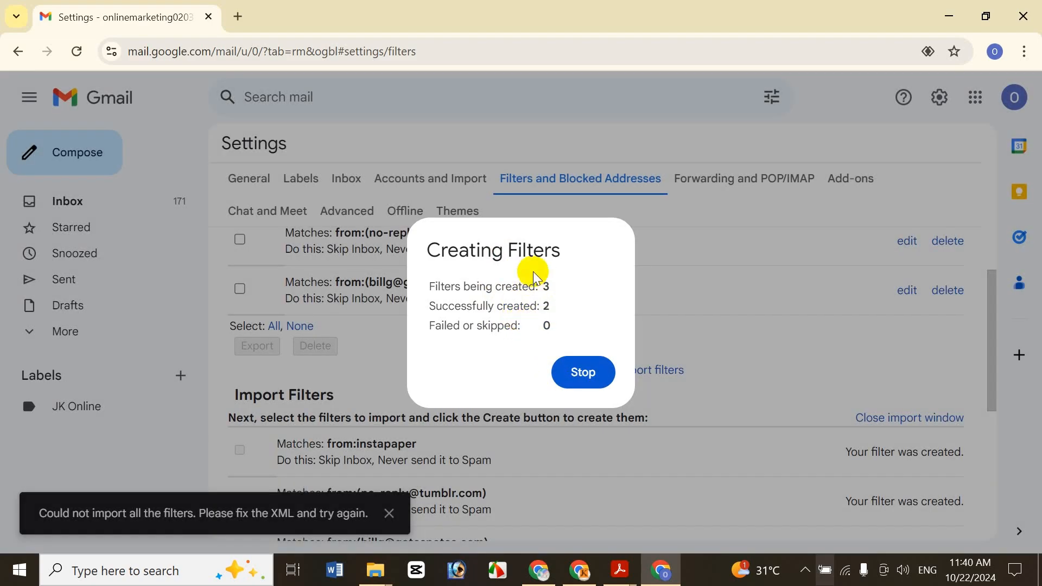
left_click(597, 377)
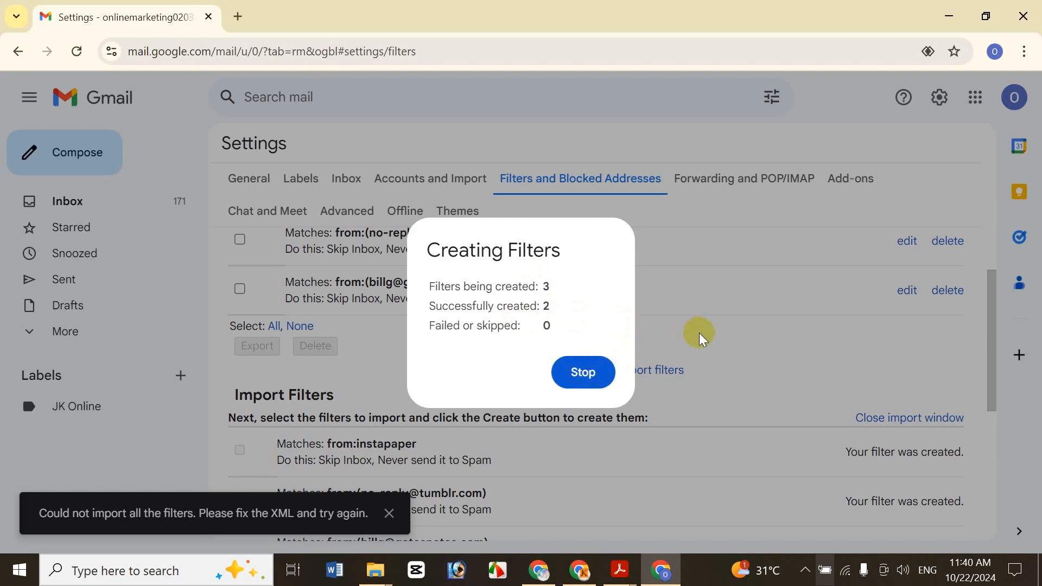
left_click(567, 383)
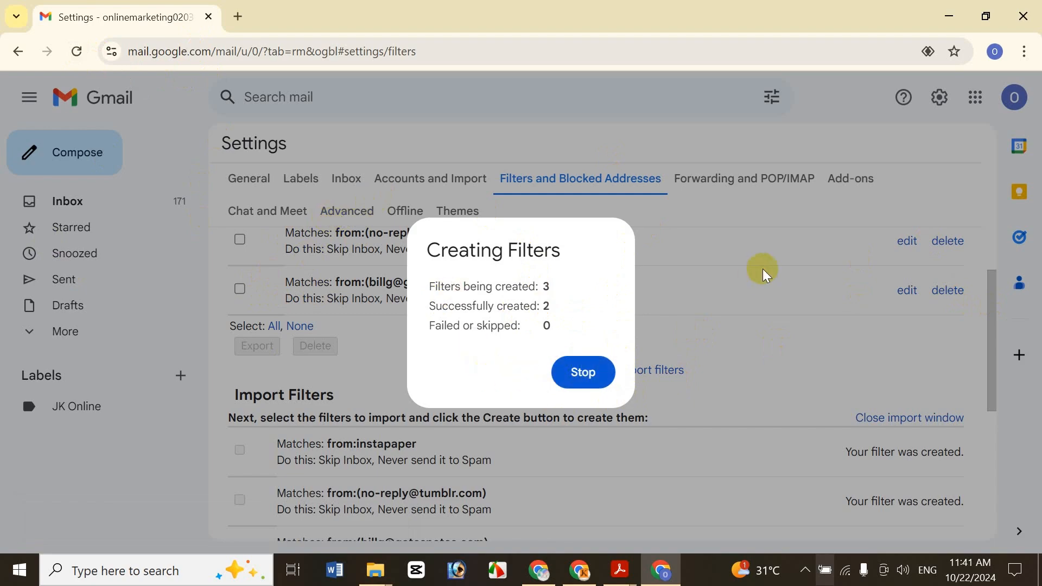
Return to the first Gmail account's filter list and switch to the How To Export And Import Gmail Filters PDF in Acrobat.
left_click(538, 570)
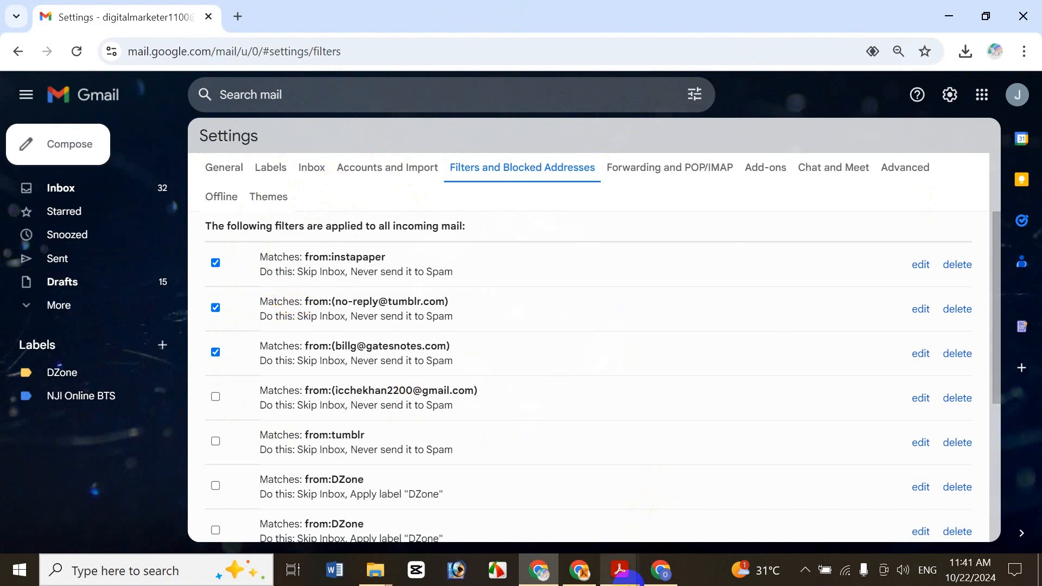
mouse_move(621, 562)
left_click(524, 505)
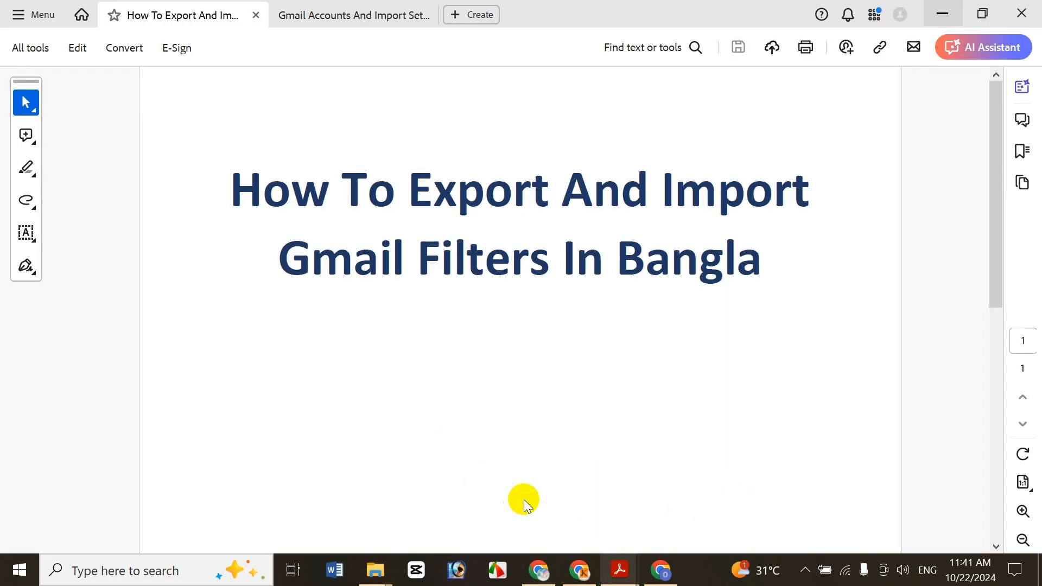